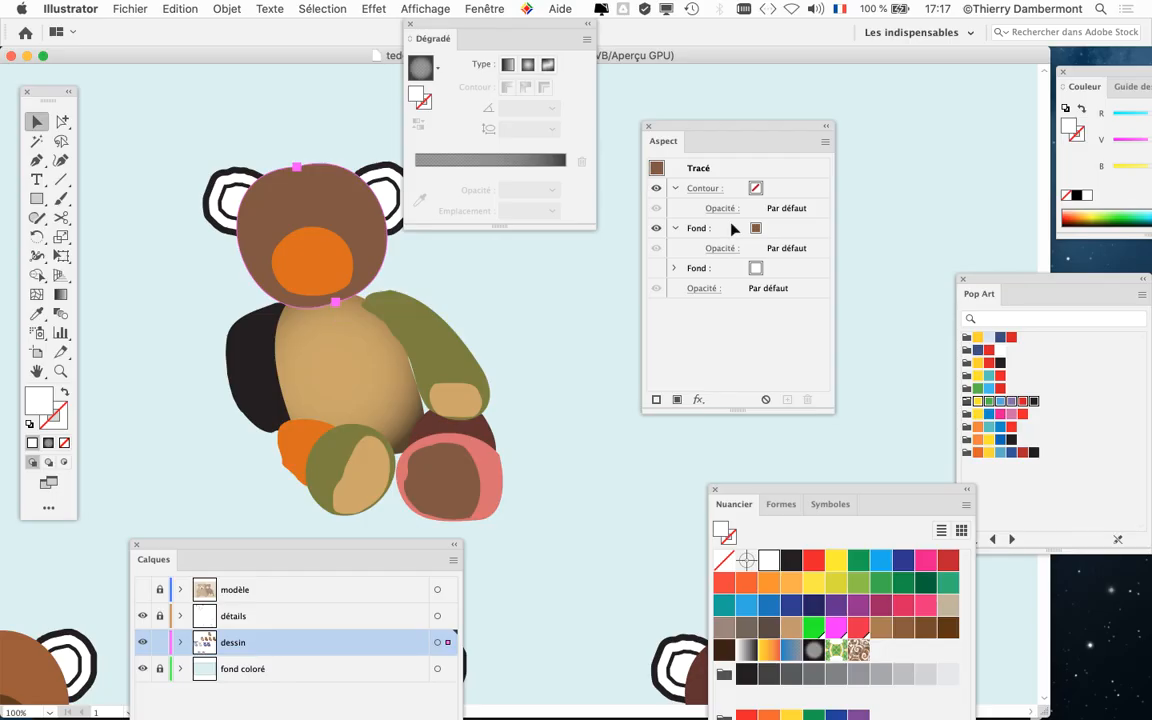
Step: Draw a wide rectangle in the empty area beside the bear and fill it with the grey radial gradient
left_click_drag(726, 129, 800, 185)
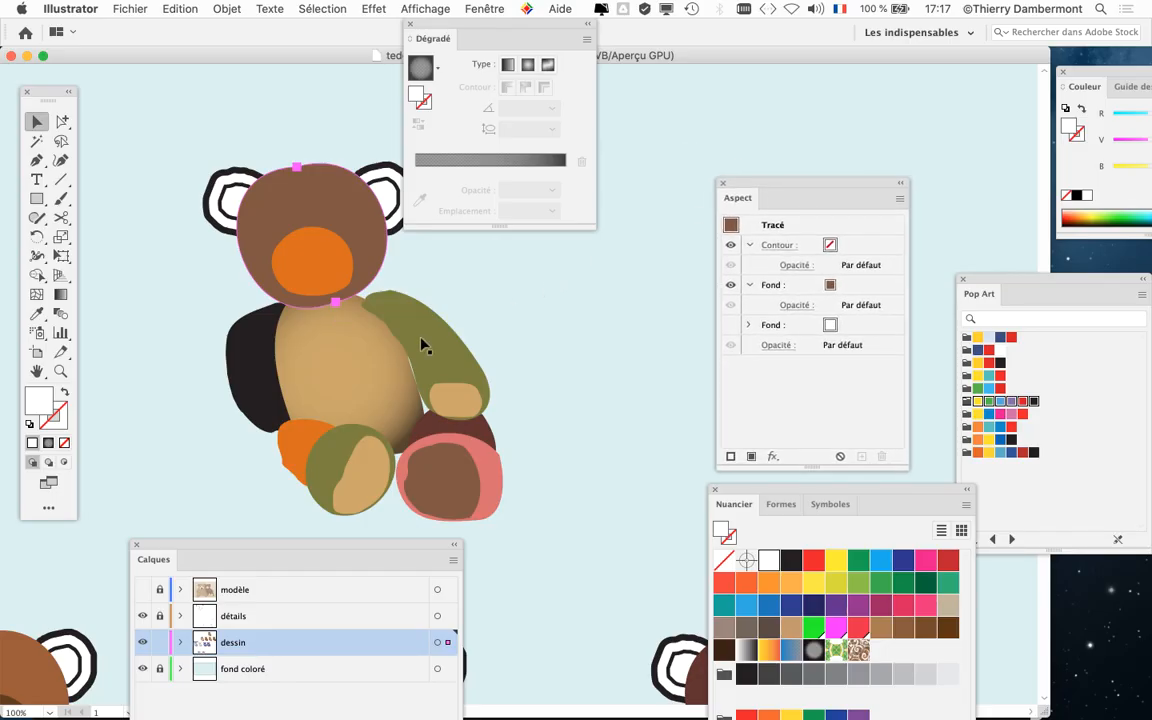
left_click(552, 325)
left_click_drag(771, 189, 902, 196)
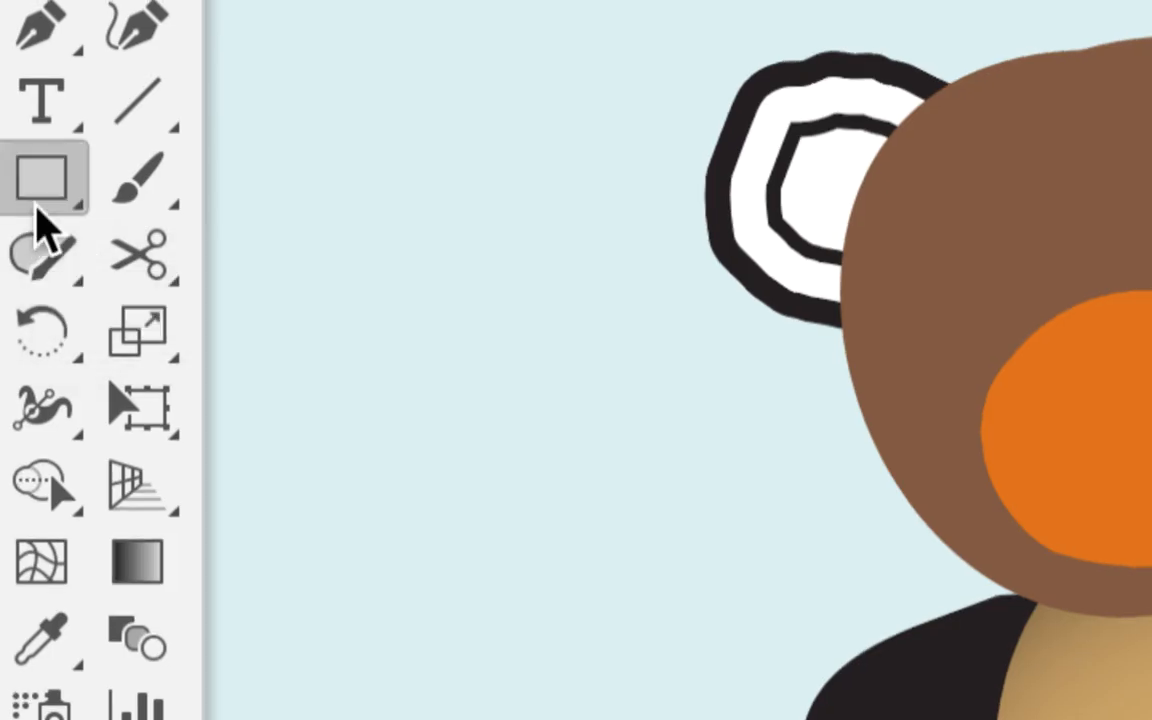
left_click(36, 208)
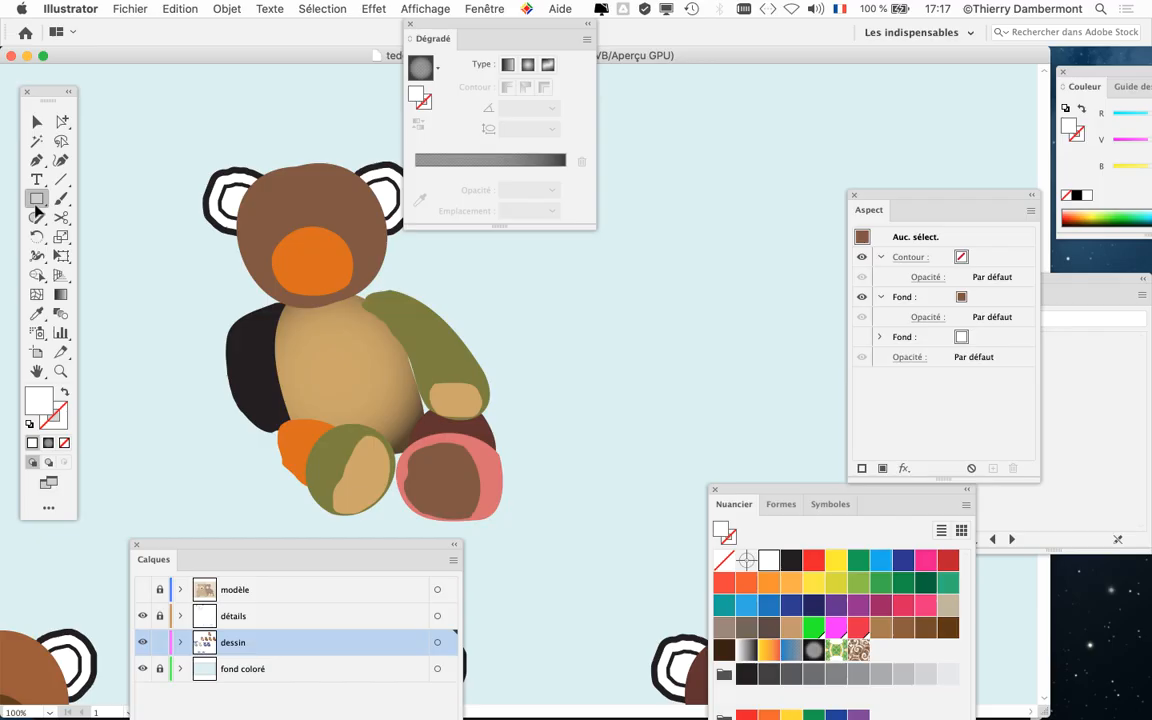
left_click_drag(597, 250, 703, 331)
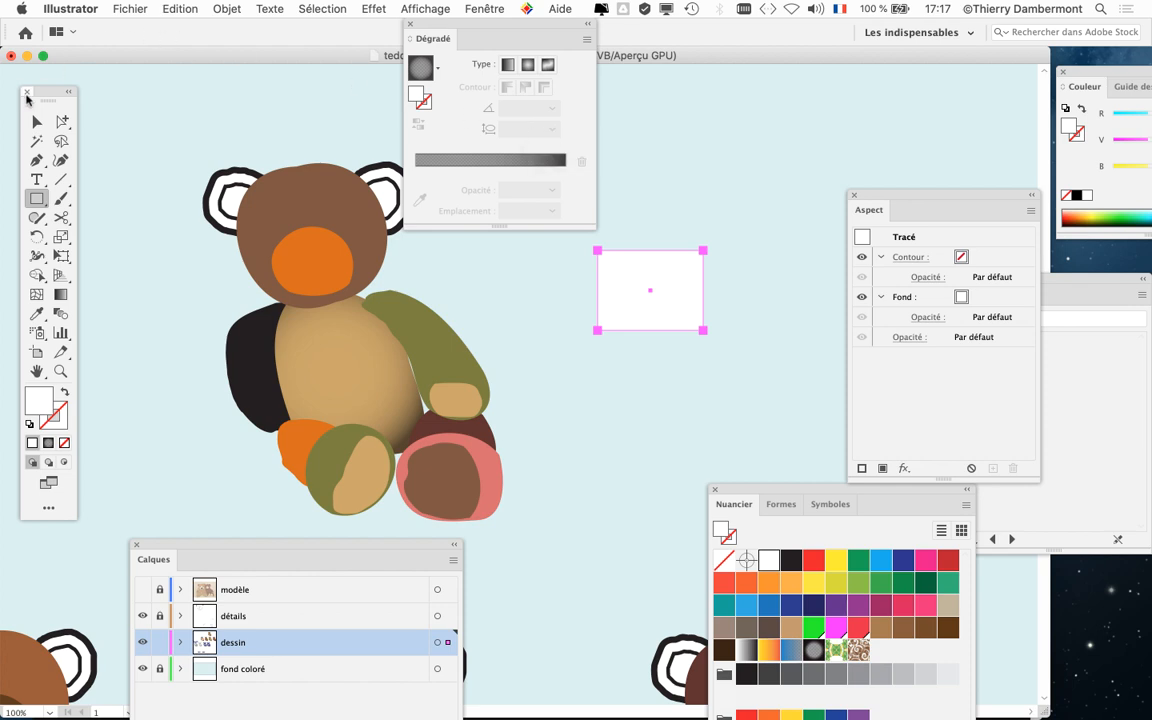
left_click_drag(48, 91, 771, 34)
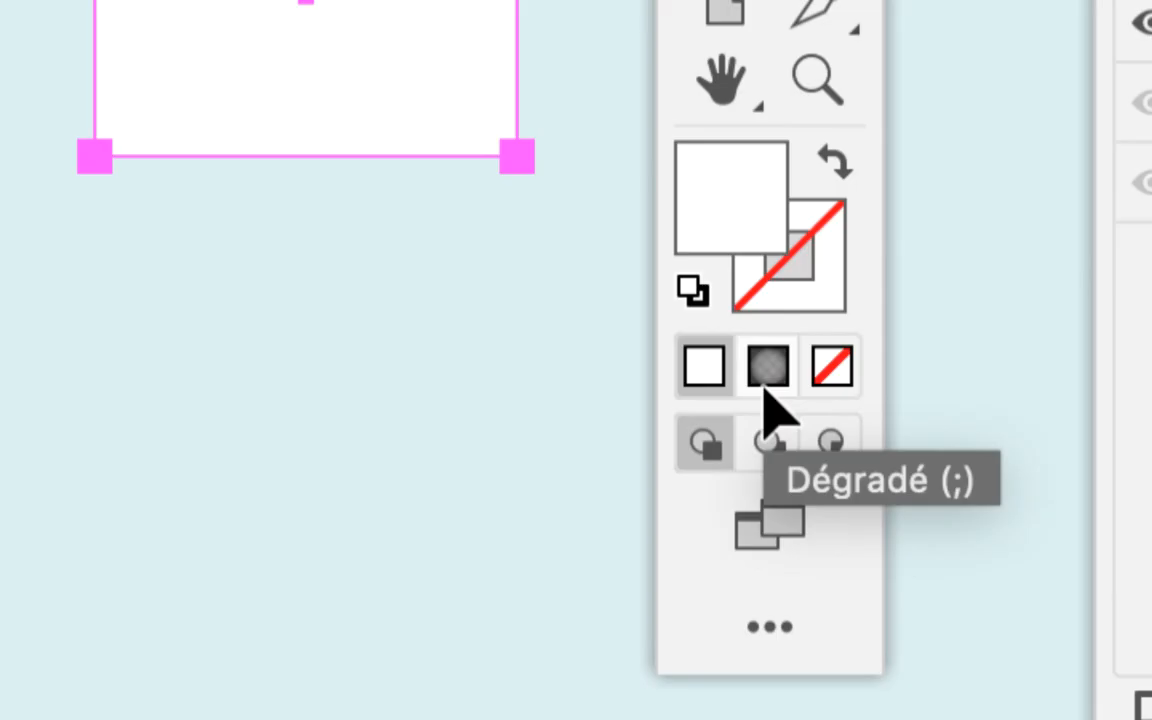
left_click(766, 385)
left_click(766, 385)
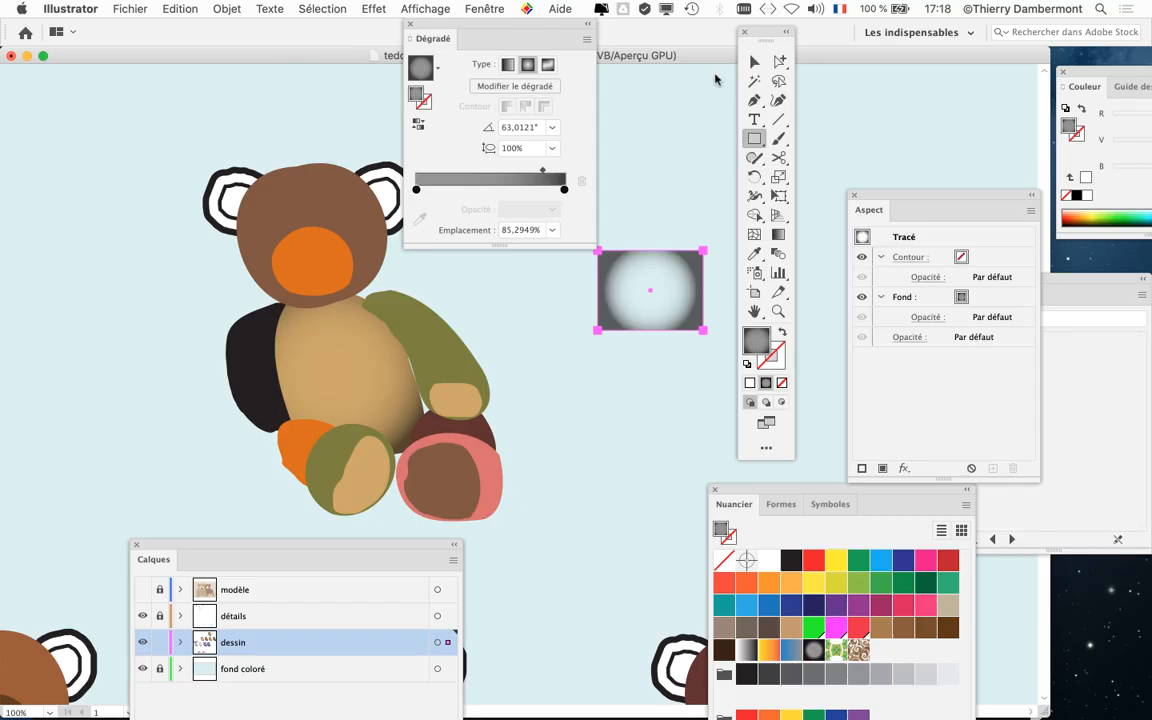
Step: Draw a tall rectangle below the first one and fill it with the grey radial gradient
key("v")
left_click(330, 208)
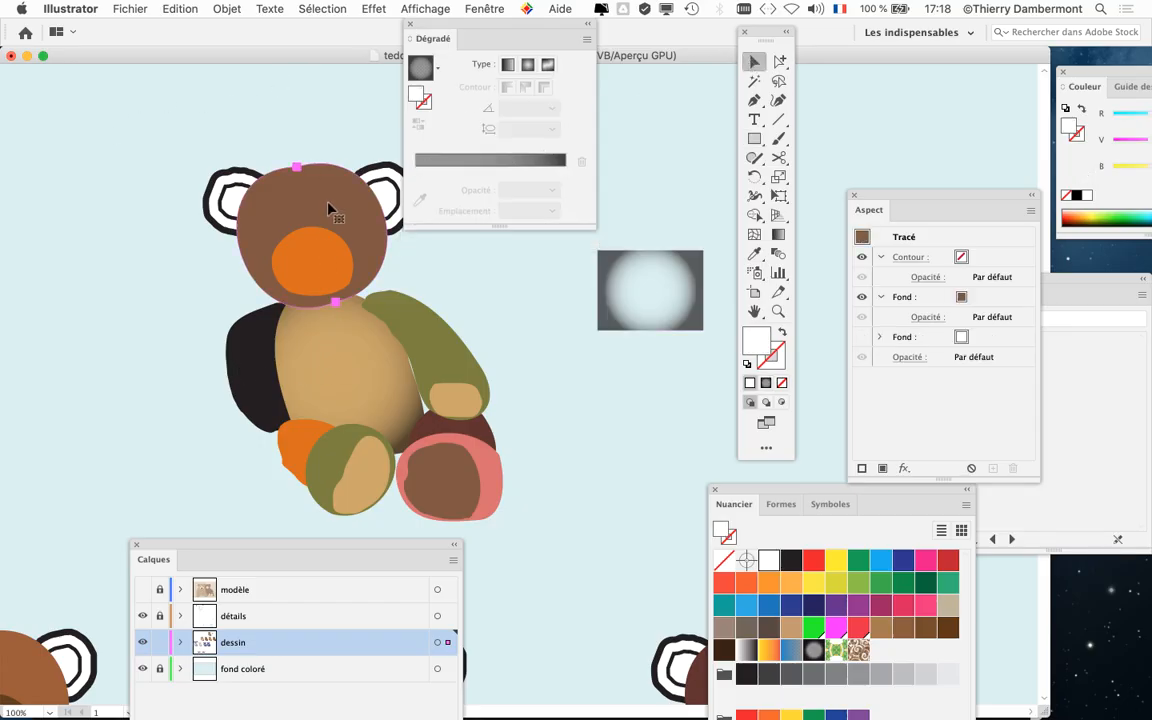
key("m")
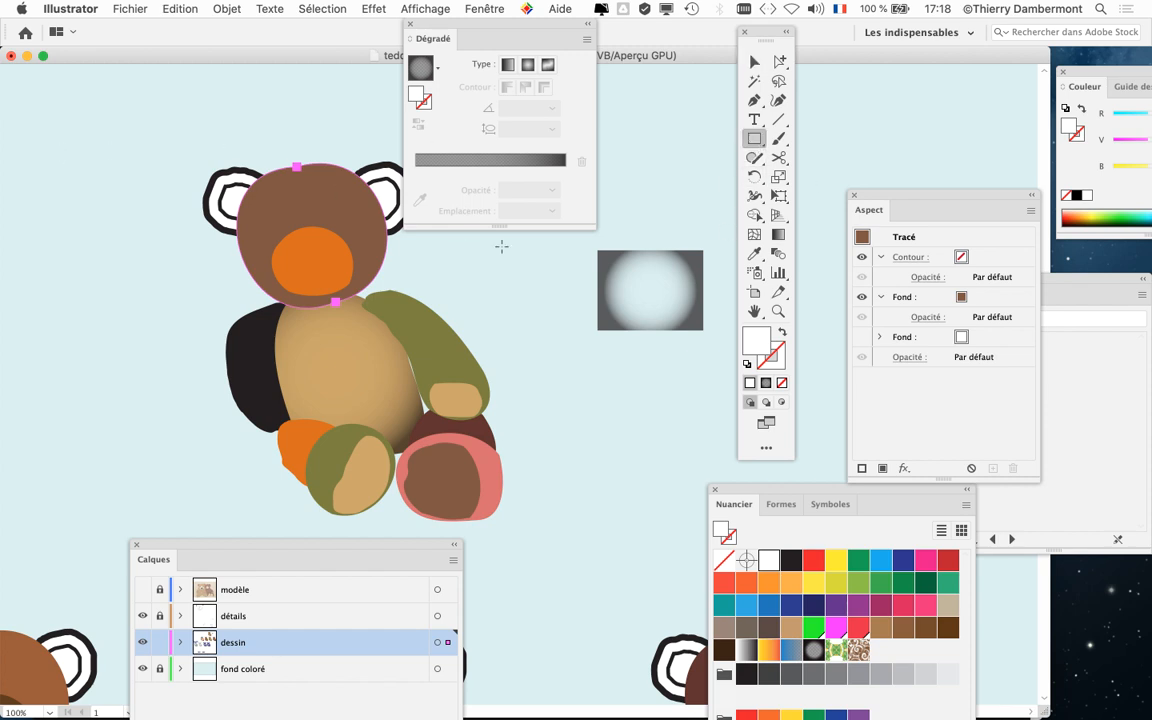
left_click_drag(609, 364, 685, 490)
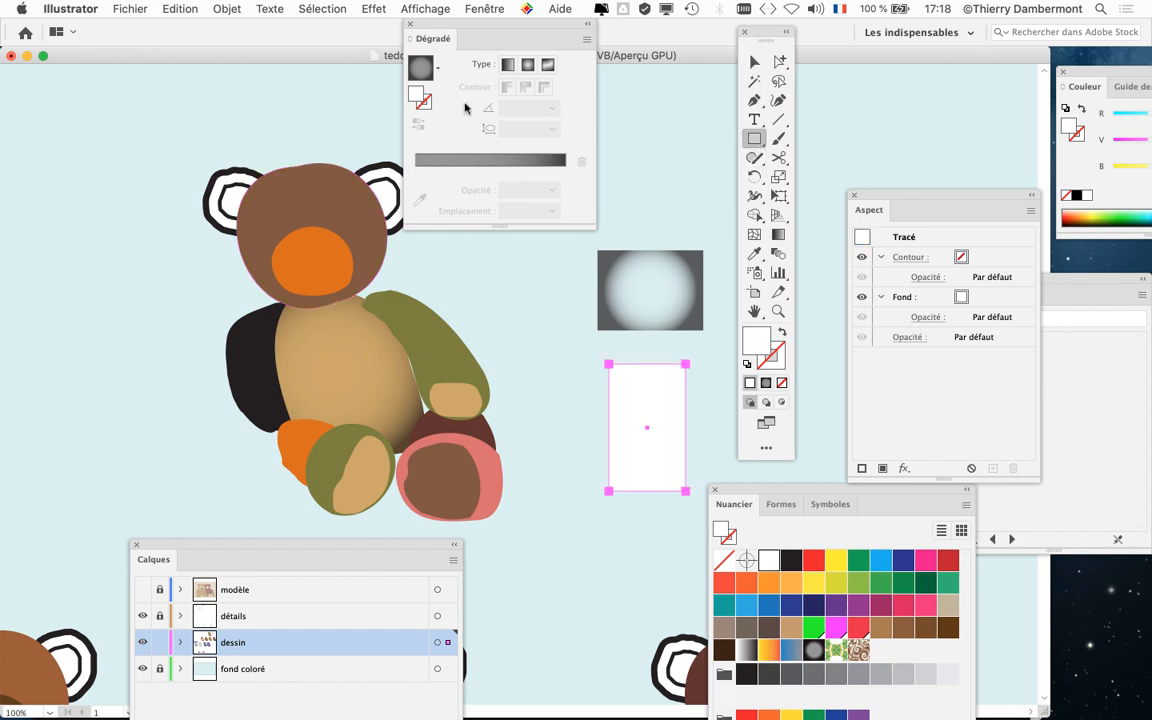
left_click(421, 68)
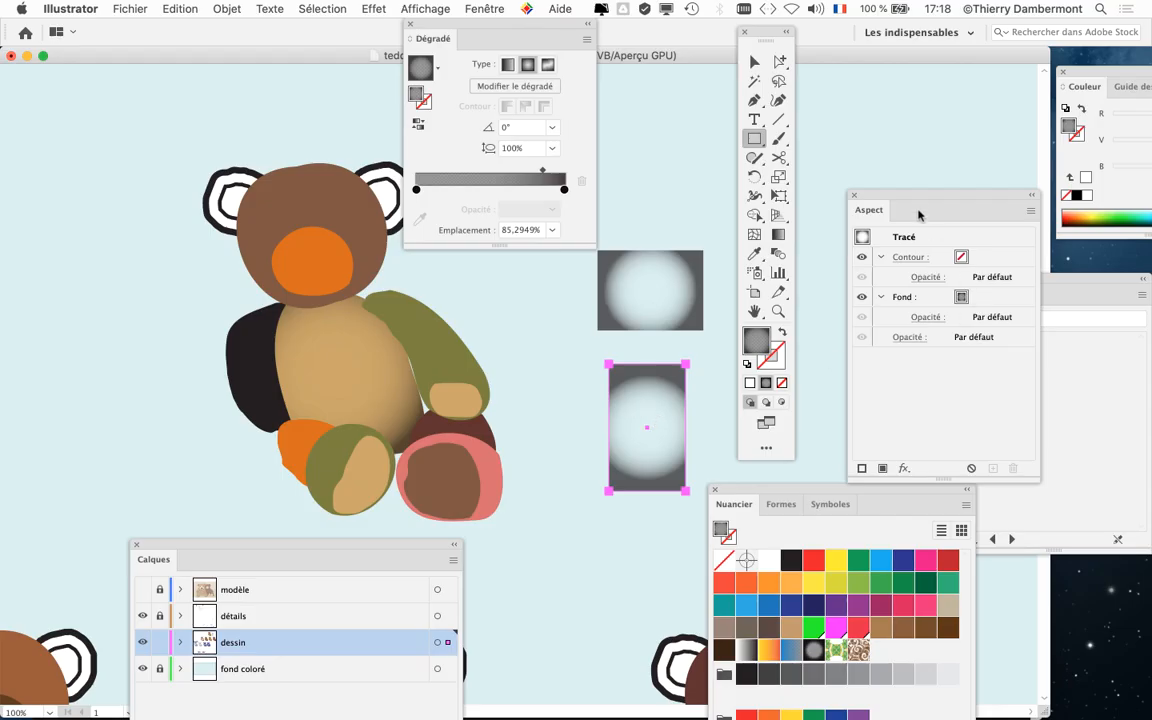
Step: Target the tall rectangle's gradient fill among its appearance attributes and clear the tool and gradient palettes from the canvas between bear and rectangles
left_click_drag(913, 199, 887, 101)
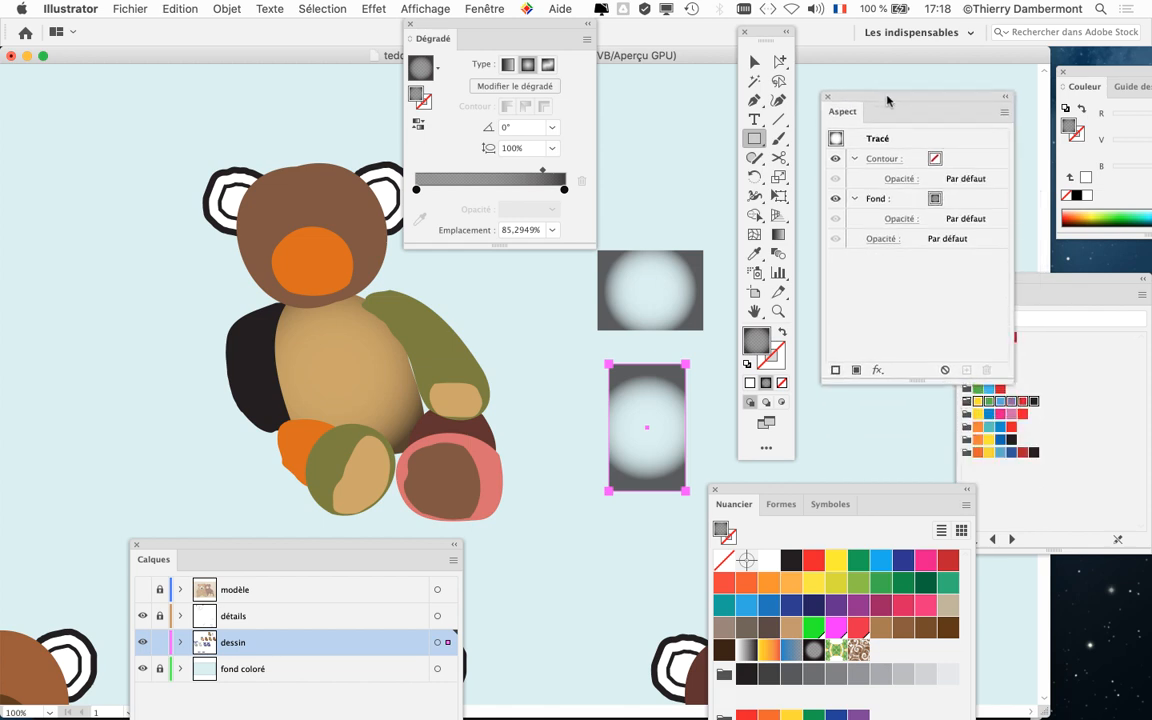
left_click(911, 199)
left_click(913, 161)
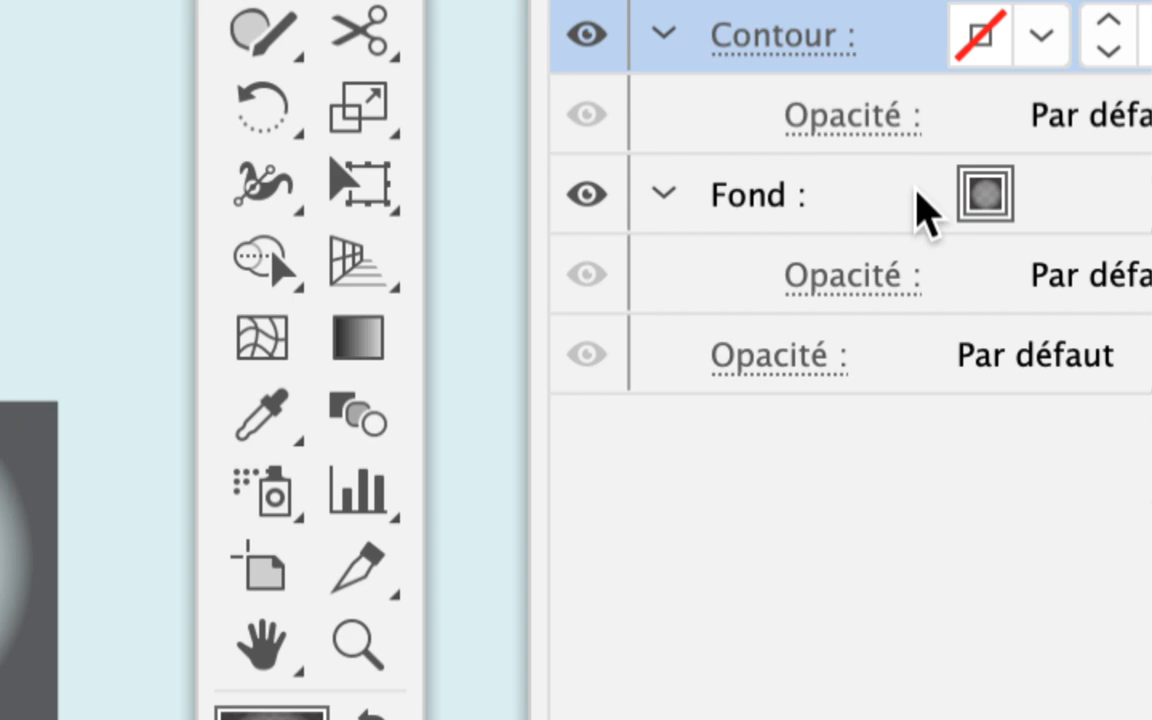
left_click(938, 200)
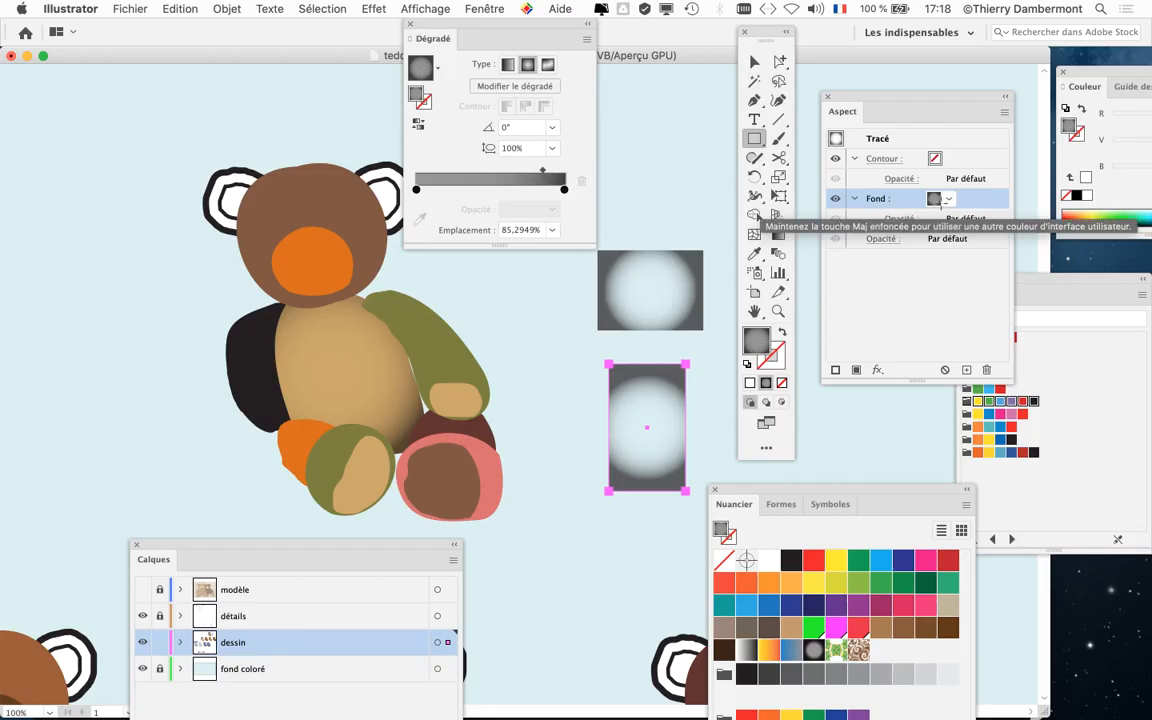
left_click_drag(758, 38, 100, 133)
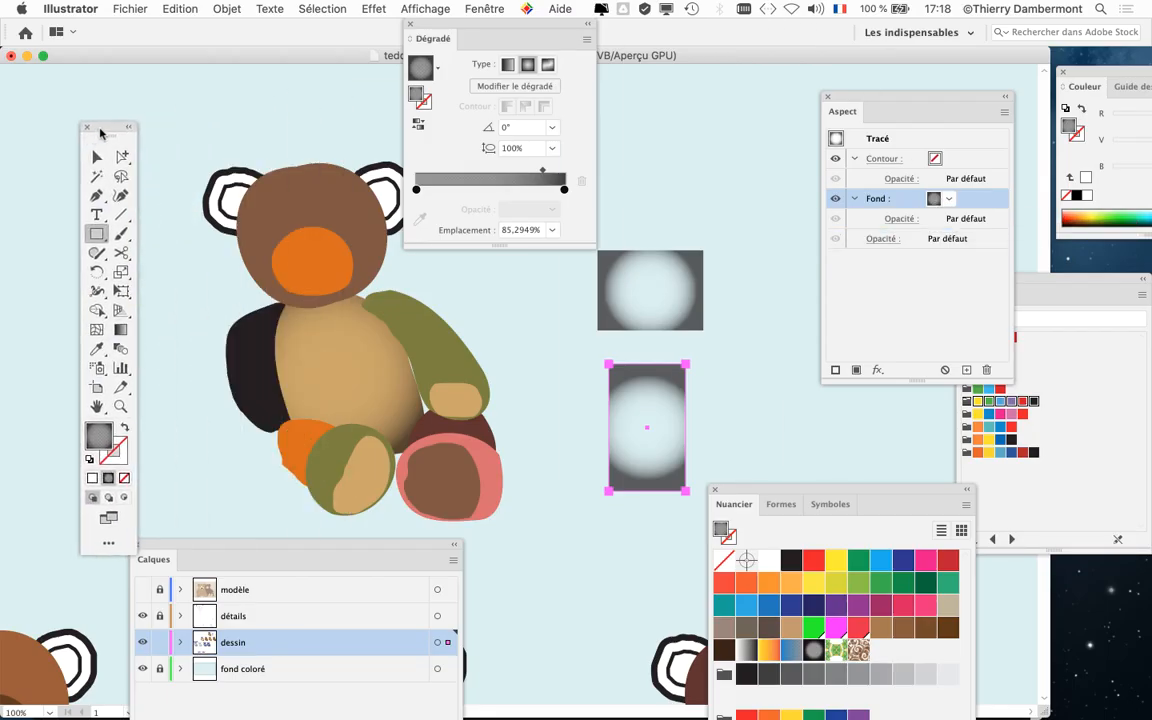
left_click_drag(446, 28, 206, 437)
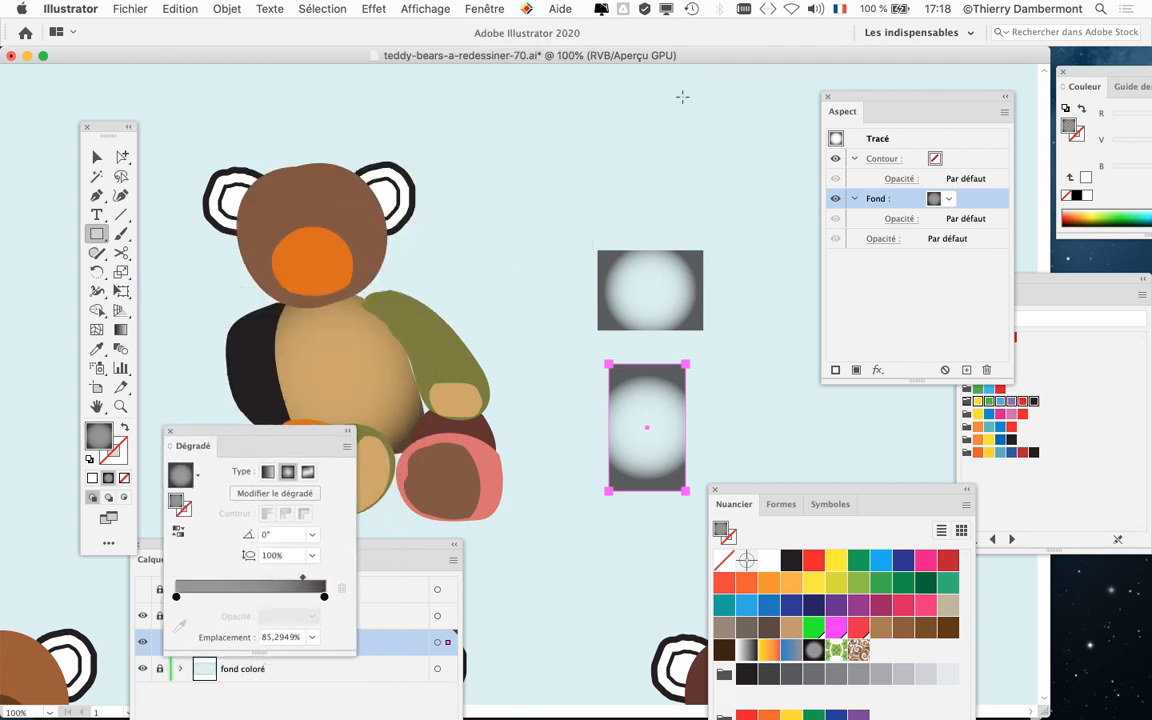
Step: Display the graphic styles and shrink their palette so the tall gradient rectangle is uncovered
scroll(519, 221, "down", 3)
scroll(519, 221, "right", 2)
left_click(484, 9)
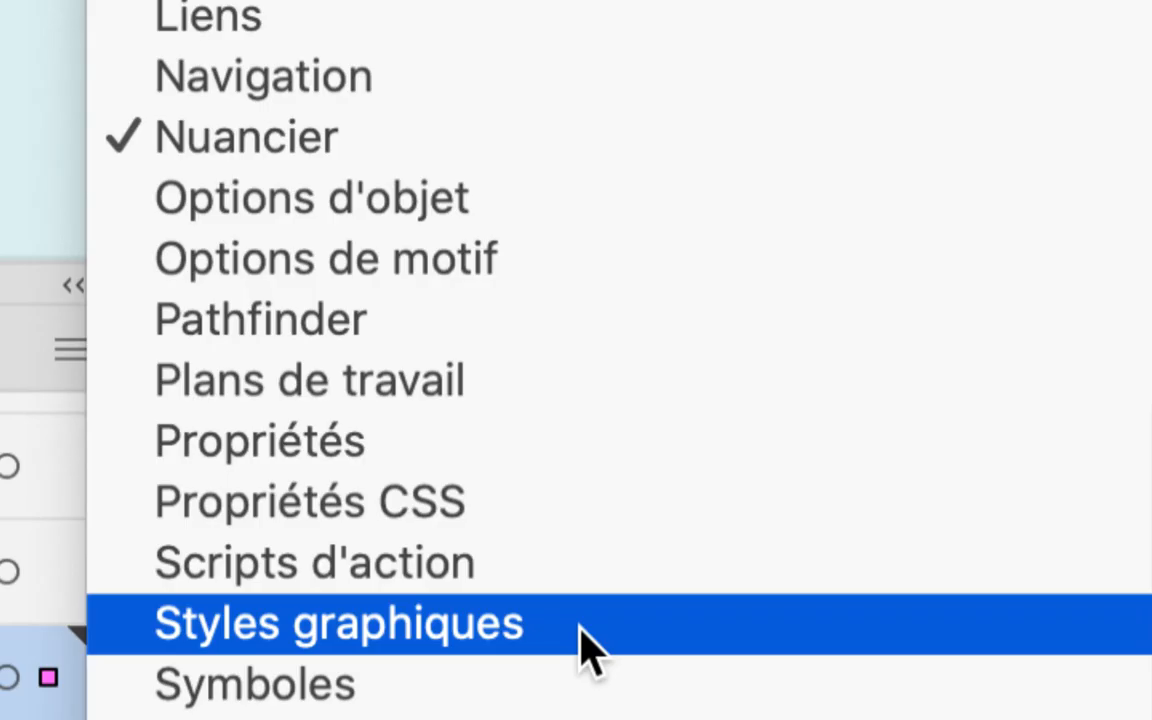
left_click(581, 630)
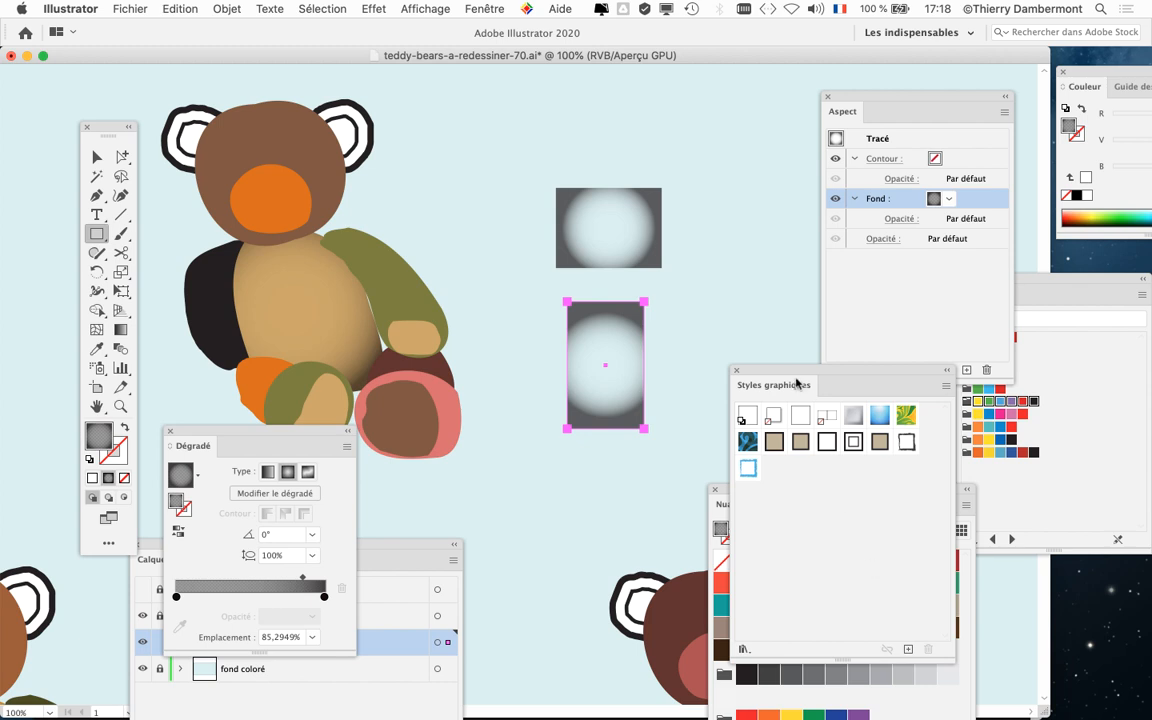
left_click_drag(797, 384, 485, 39)
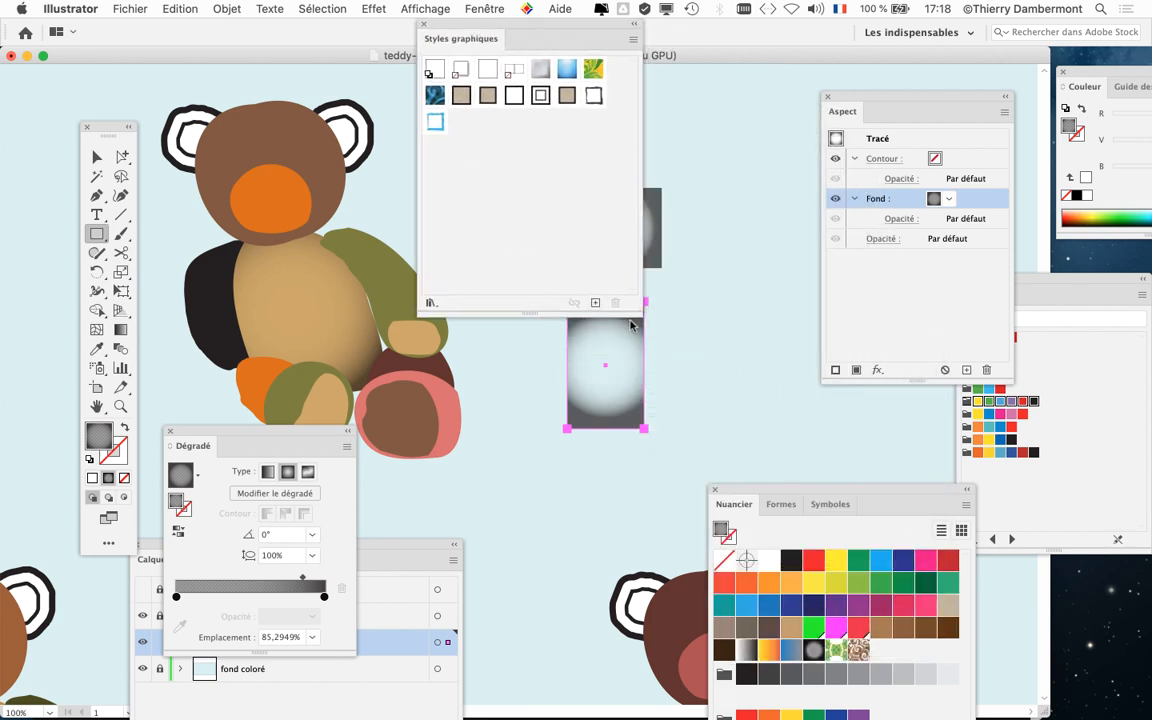
left_click_drag(636, 315, 660, 190)
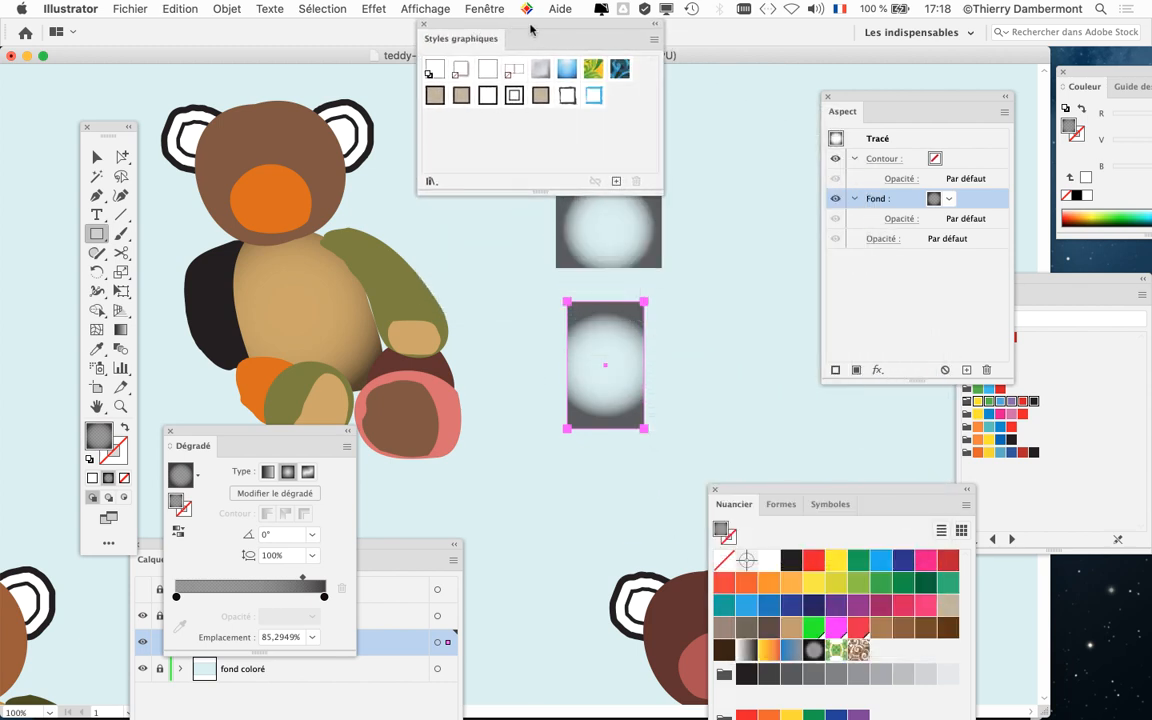
left_click_drag(530, 28, 553, 77)
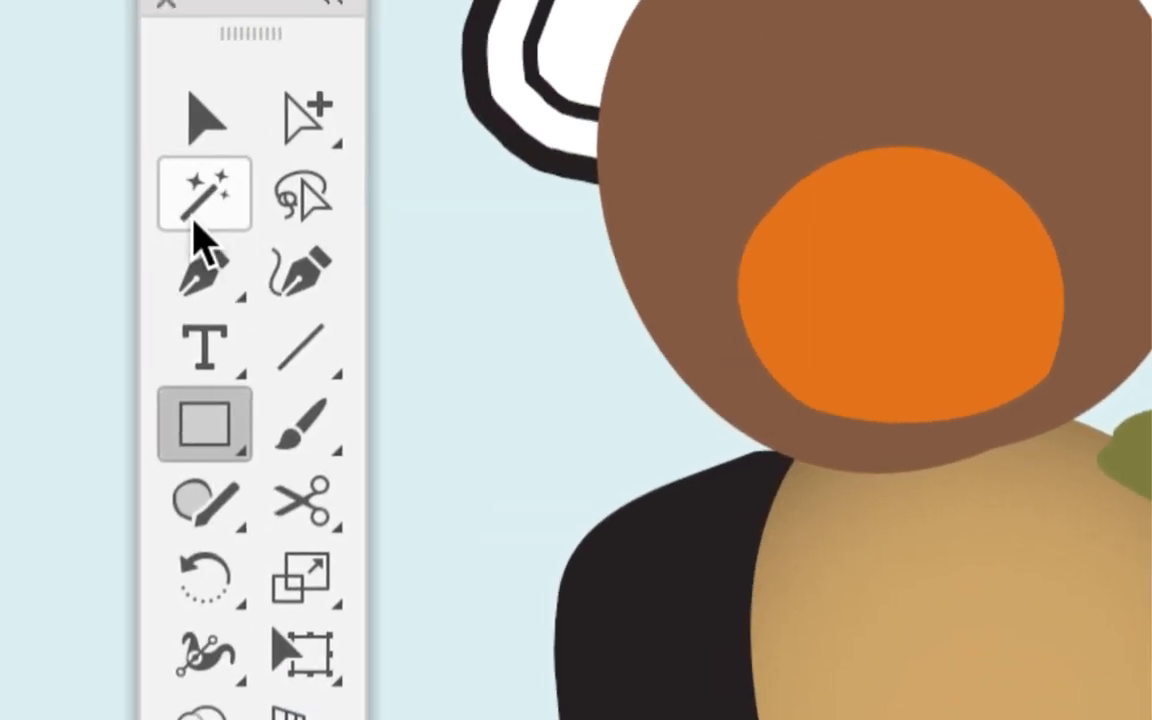
Step: Save the tall rectangle's gradient appearance as a new graphic style
left_click(97, 157)
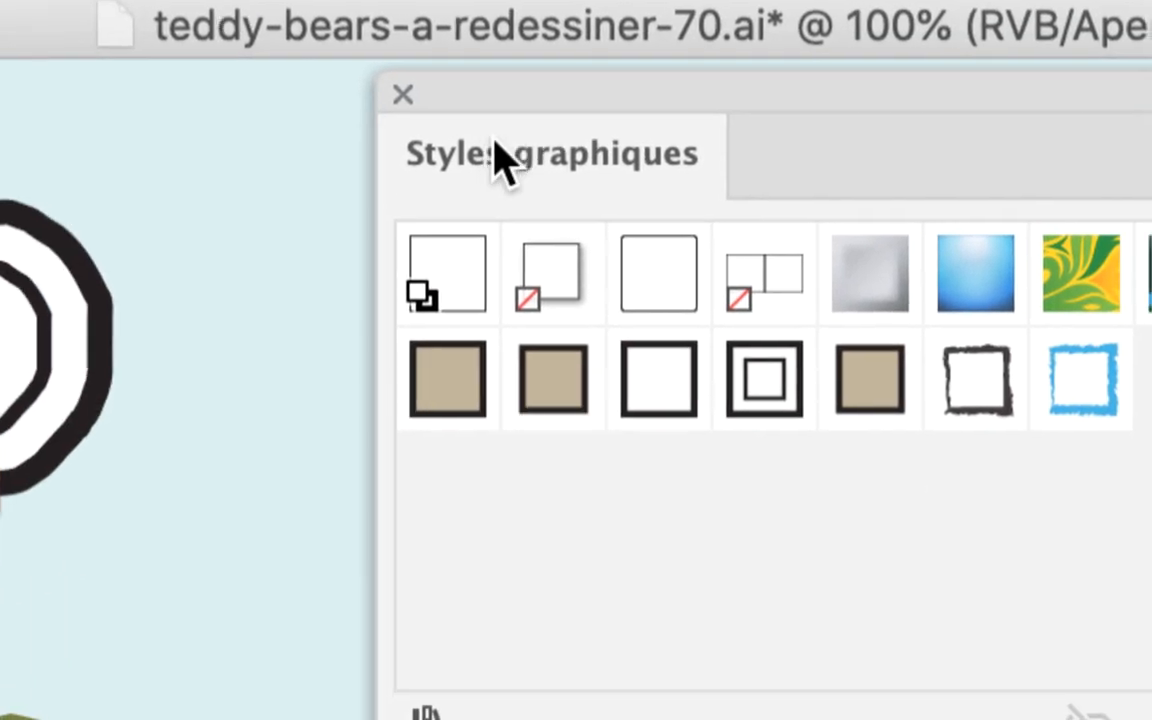
left_click_drag(540, 87, 347, 190)
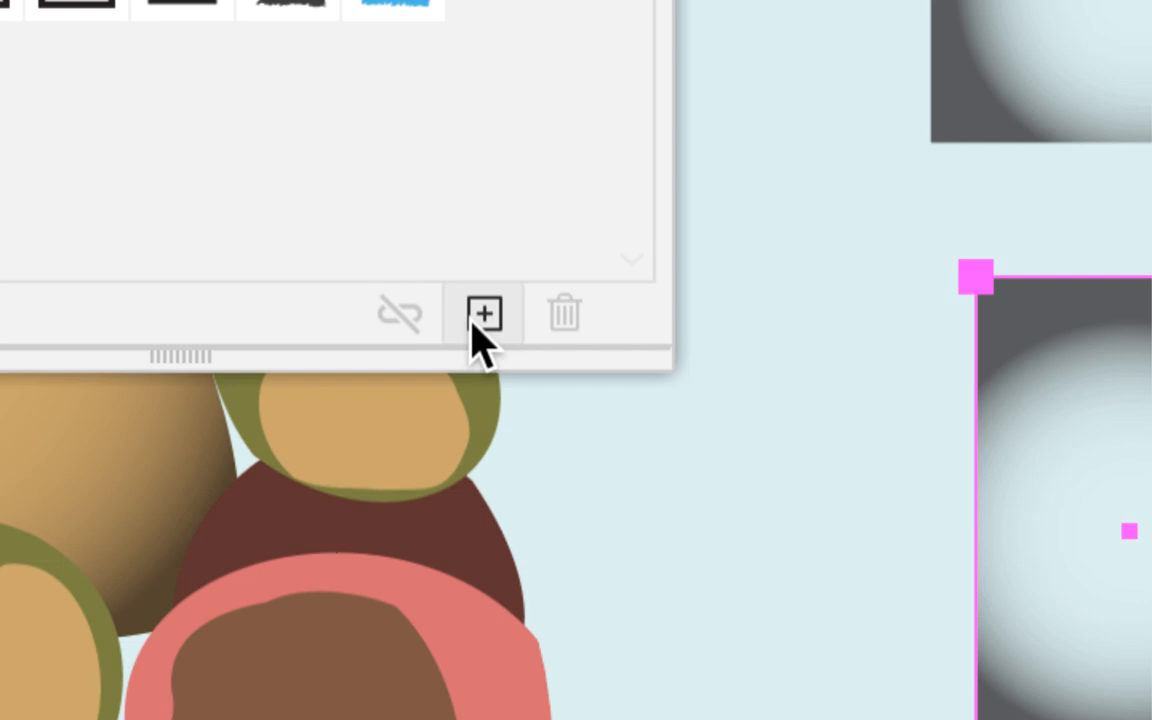
left_click(482, 316)
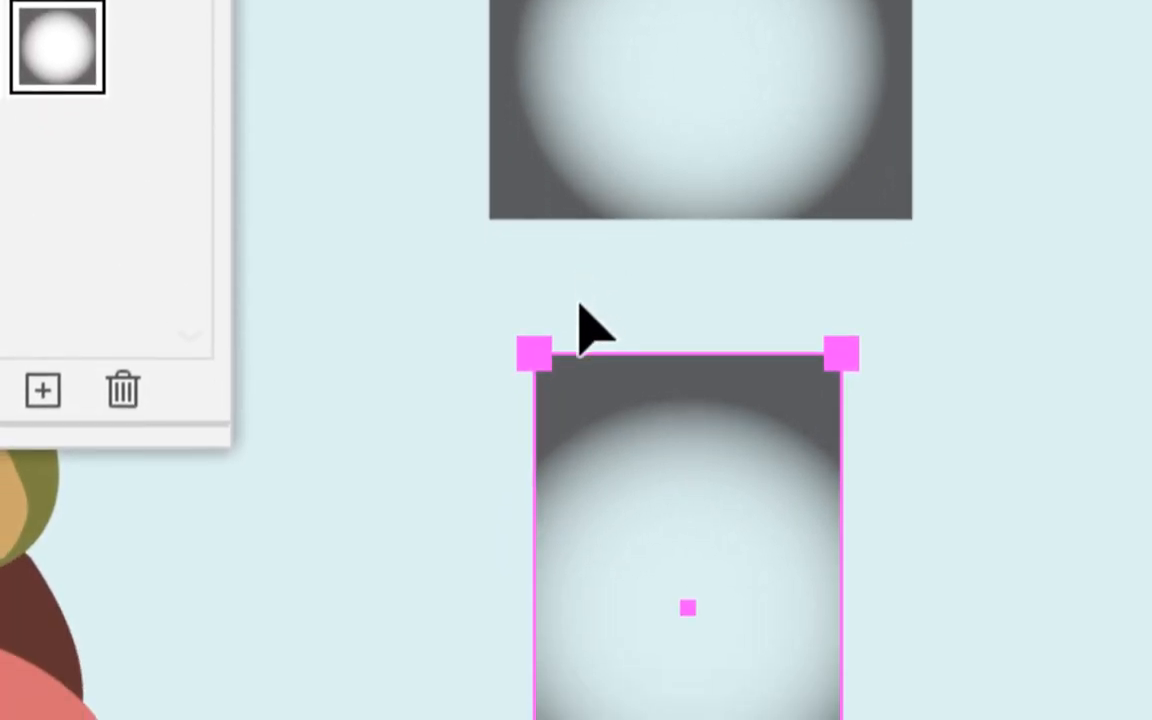
Step: Delete both gradient rectangles from the artwork
key("Delete")
left_click(590, 192)
key("Delete")
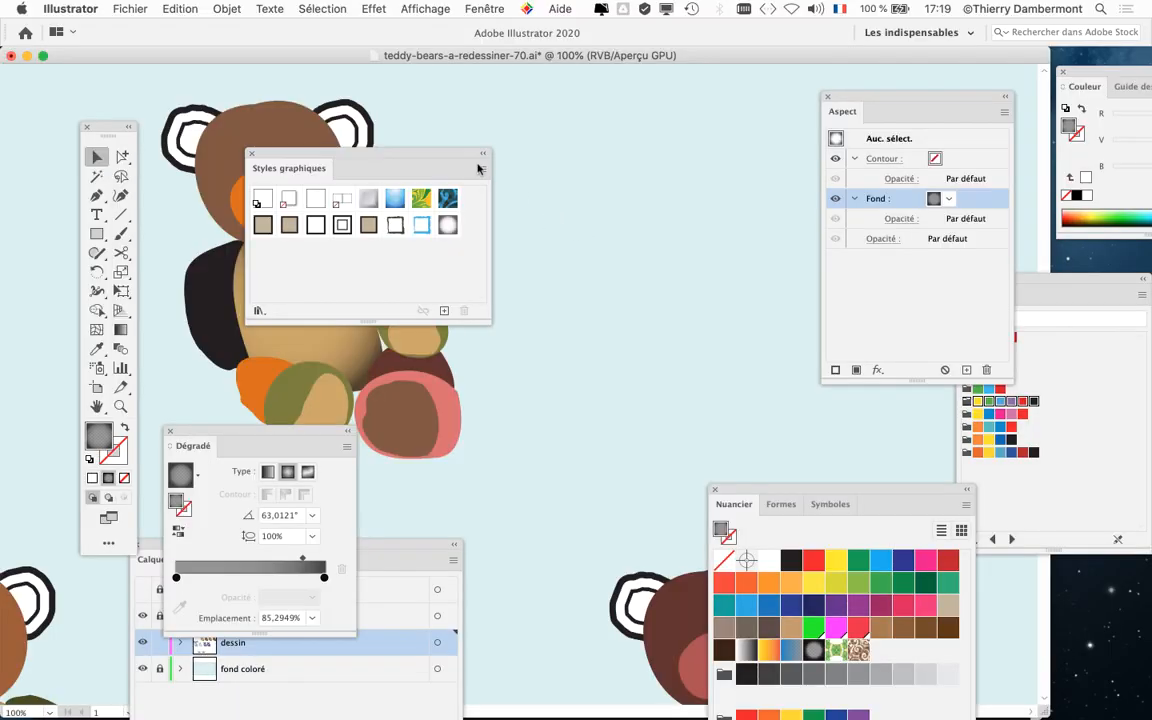
Step: Move the graphic styles palette off the bear into the empty area beside it
left_click_drag(450, 159, 716, 100)
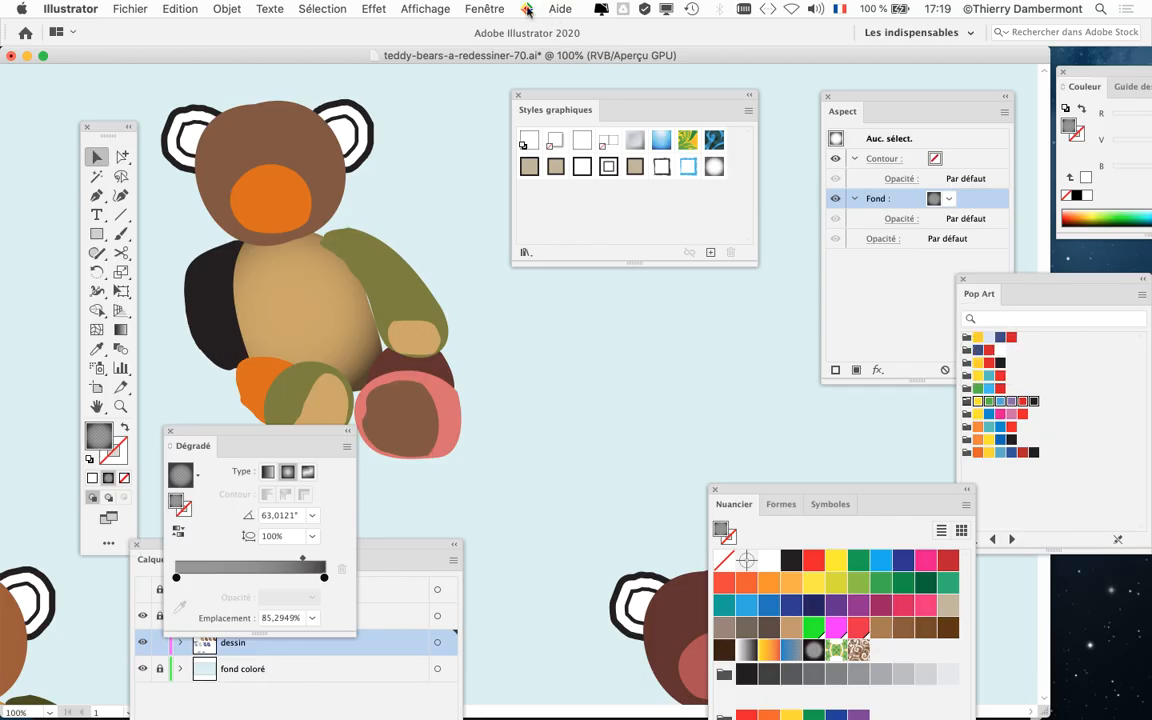
left_click(490, 9)
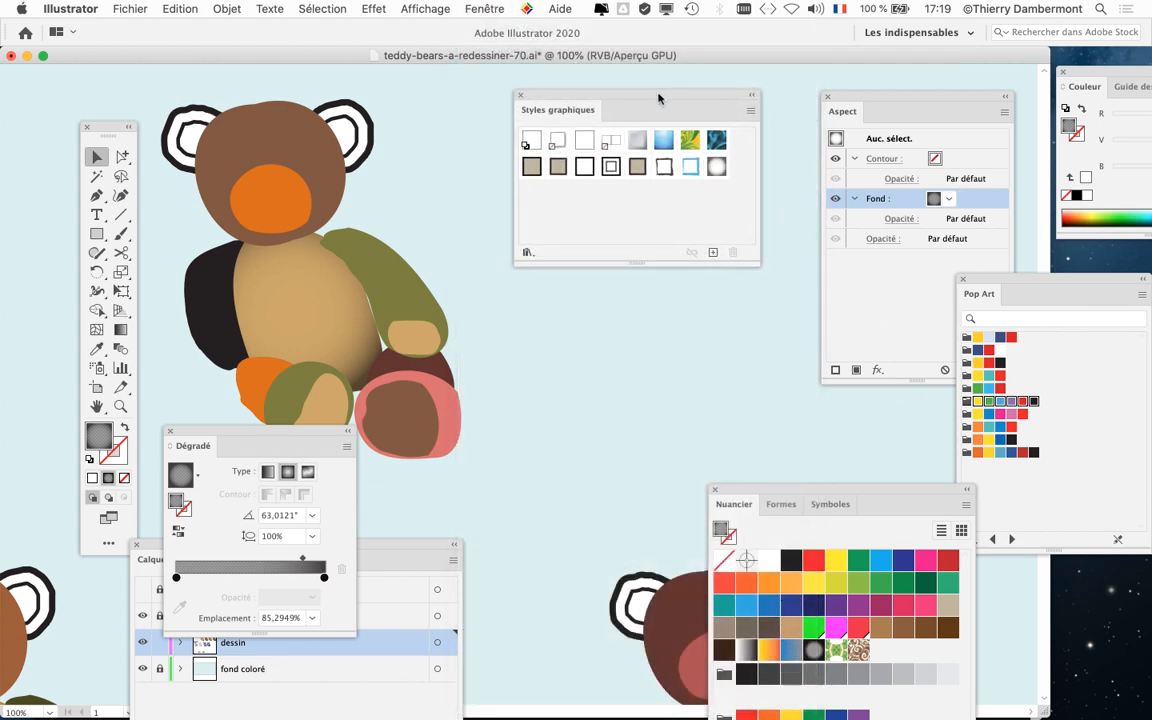
left_click_drag(653, 94, 752, 75)
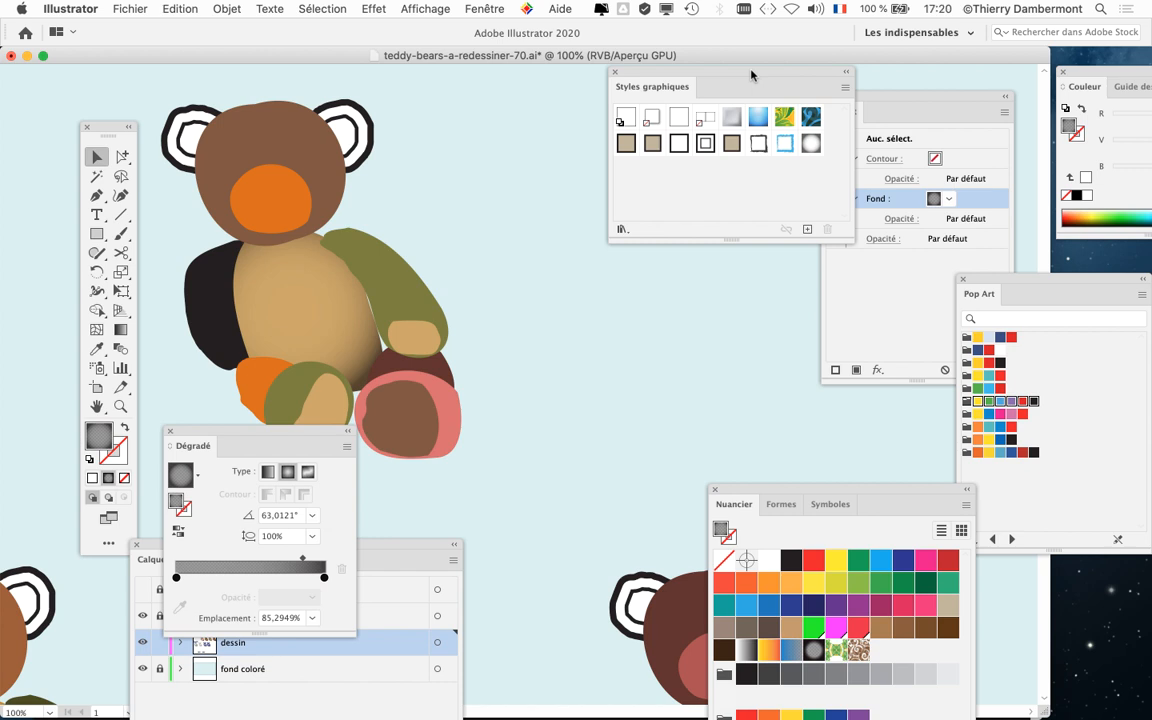
left_click_drag(752, 75, 781, 66)
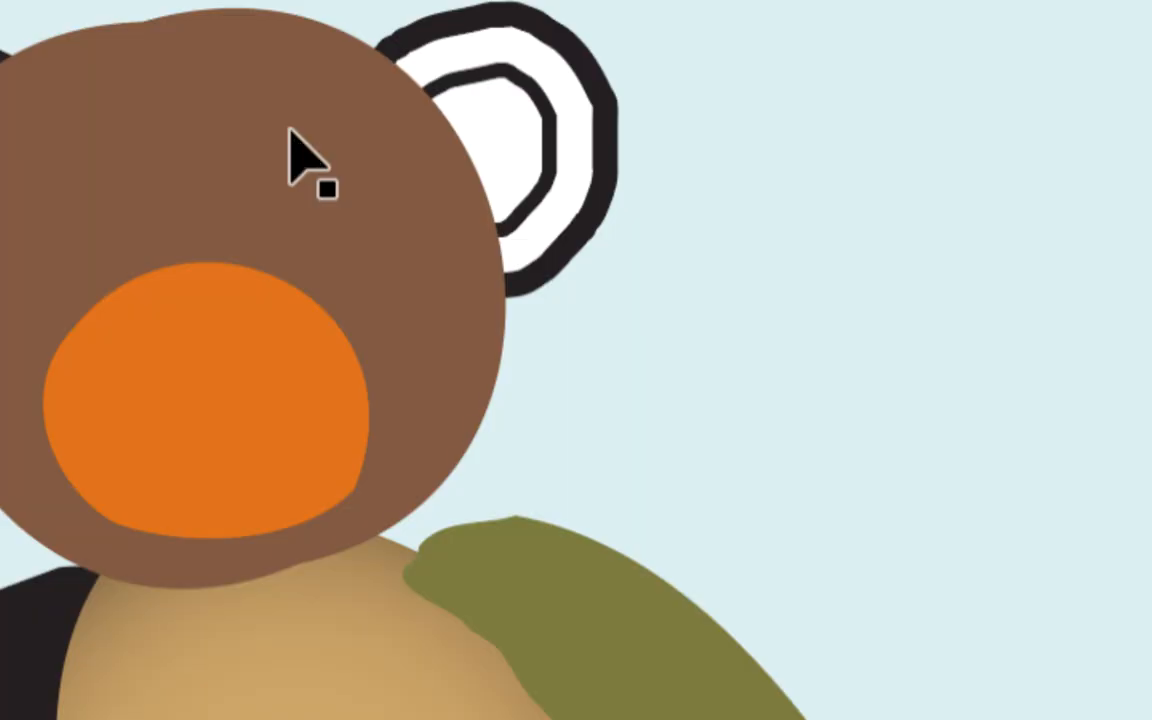
Step: Select the bear's head, target its brown fill attribute and collapse the details of its fill and stroke
left_click(290, 135)
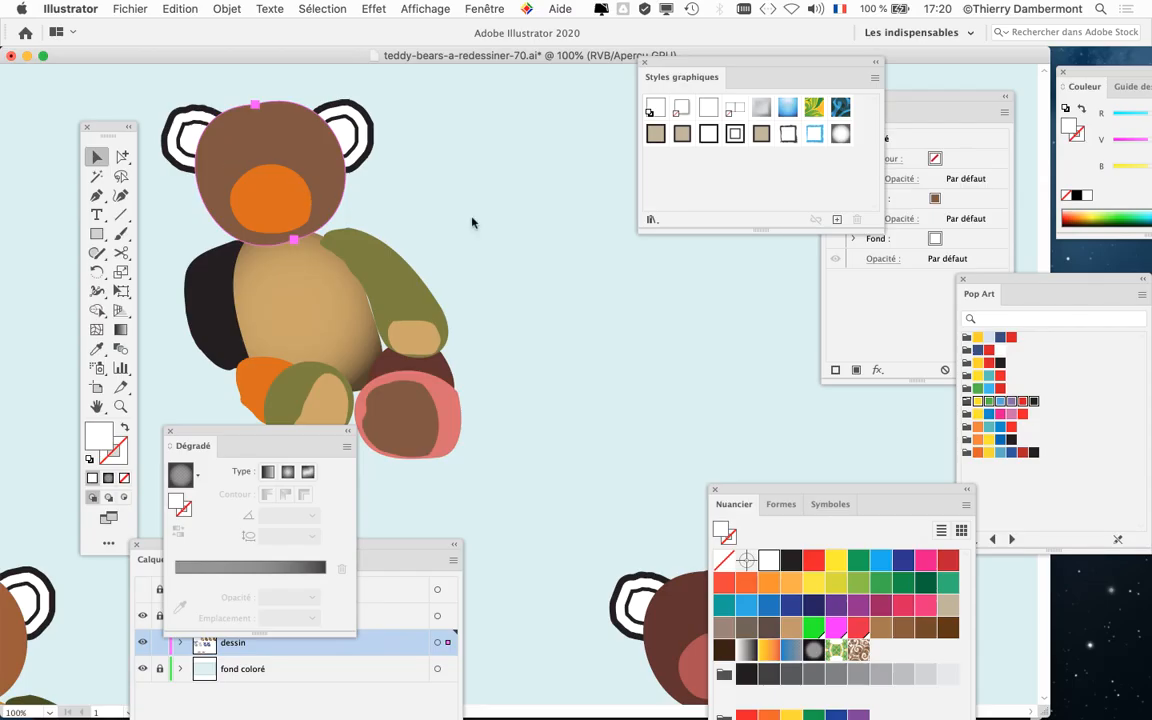
left_click_drag(948, 112, 542, 104)
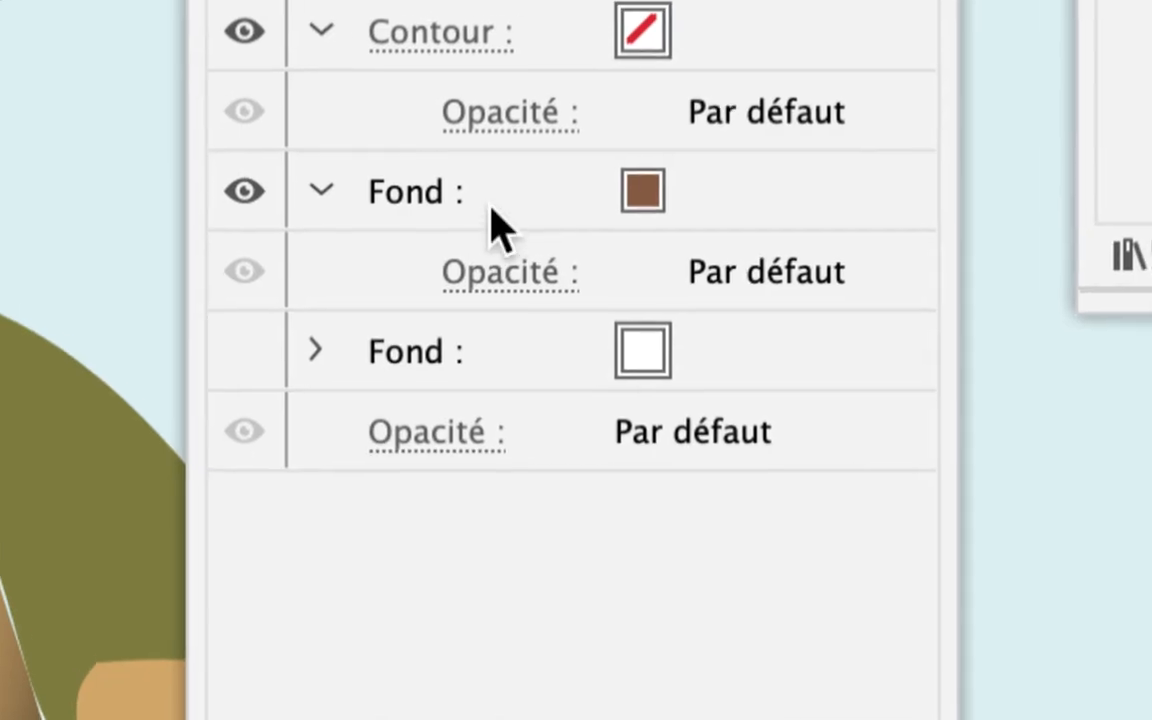
left_click(494, 205)
left_click(305, 197)
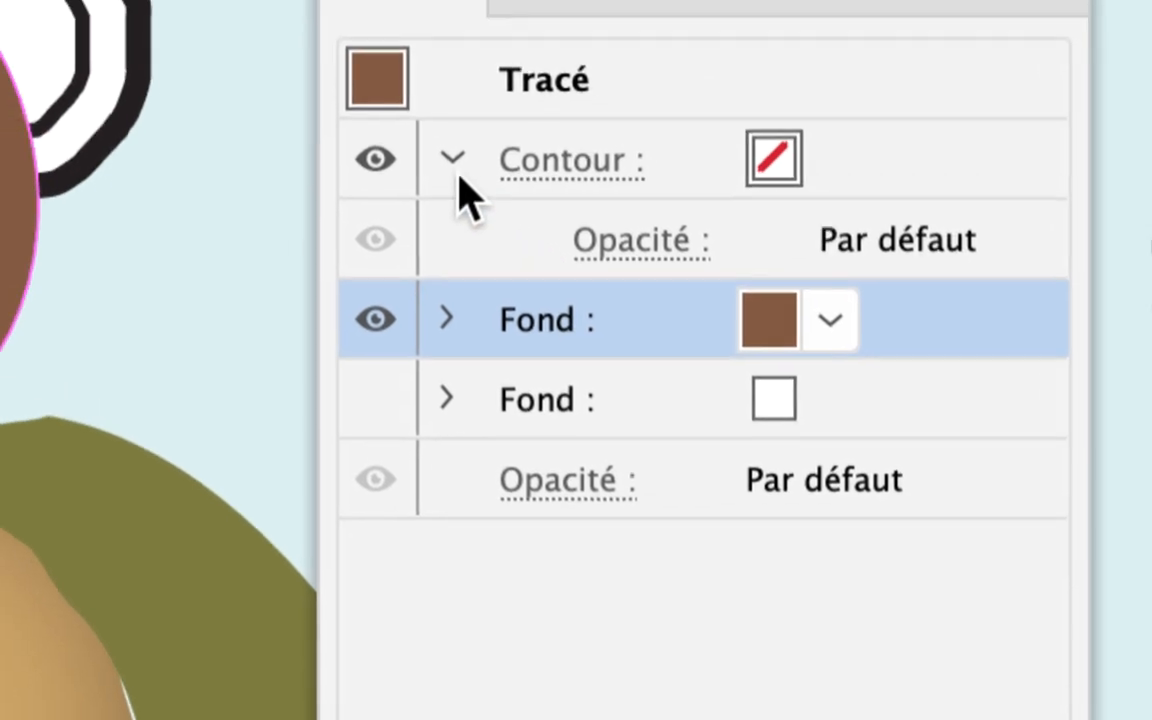
left_click(413, 63)
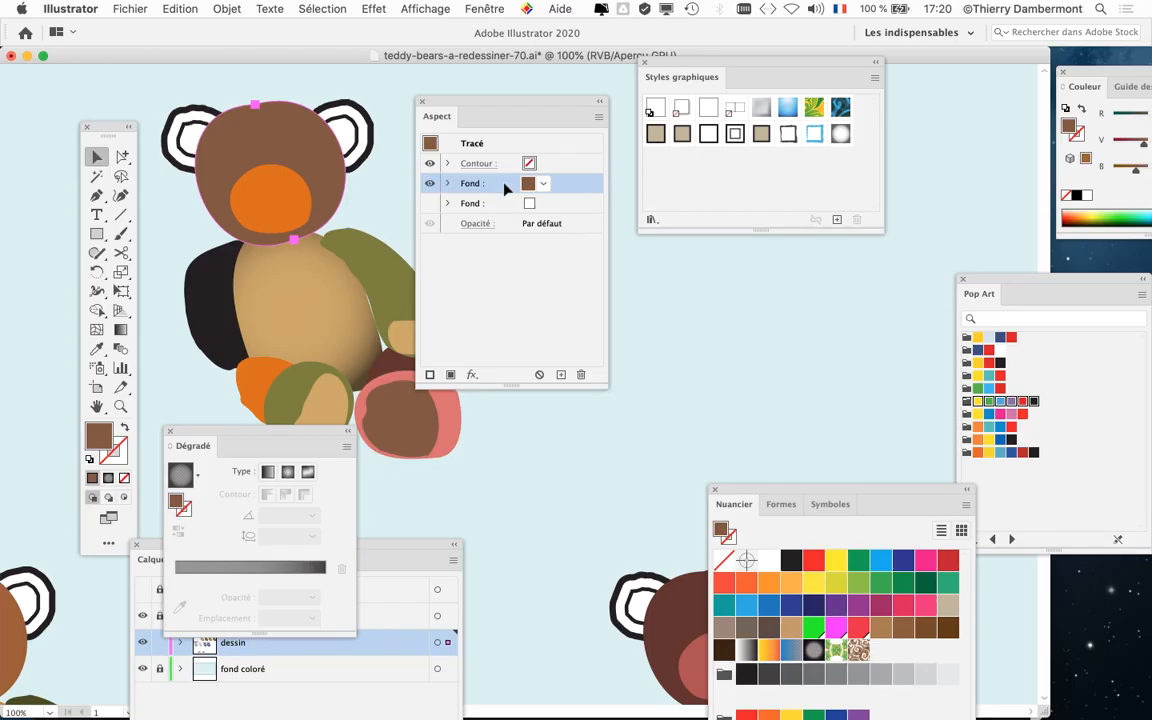
Step: Try applying the new radial gradient graphic style directly to the bear's head, and undo it
left_click_drag(730, 70, 760, 120)
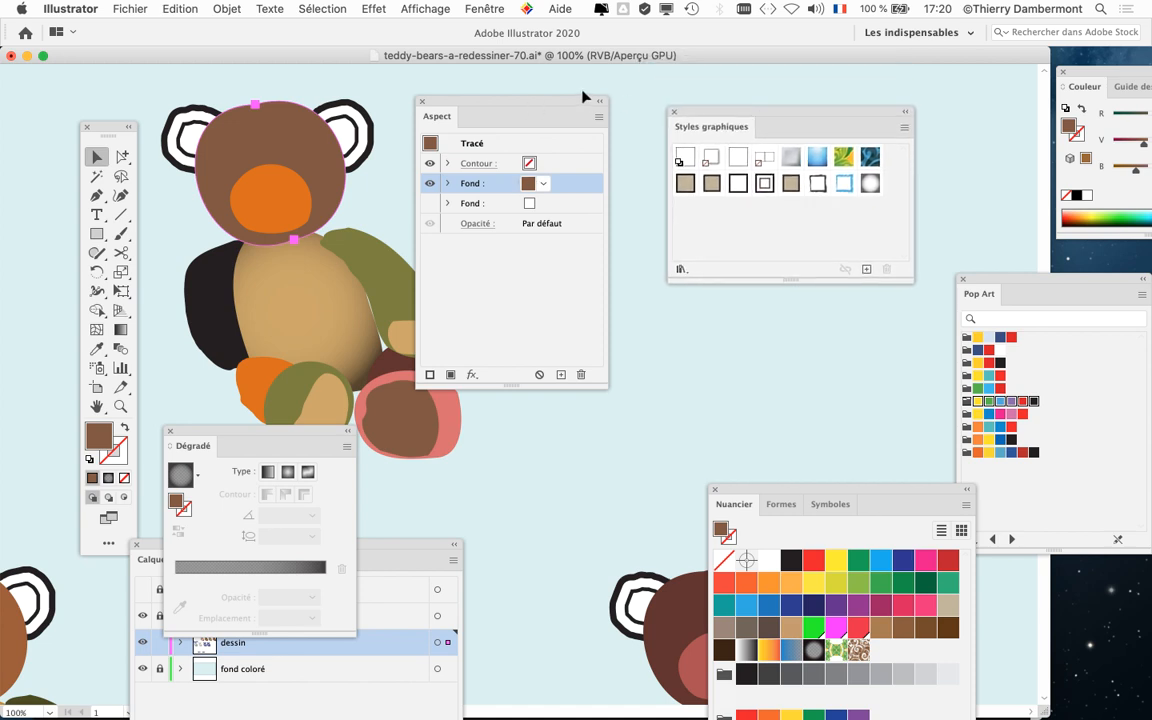
left_click_drag(532, 108, 562, 94)
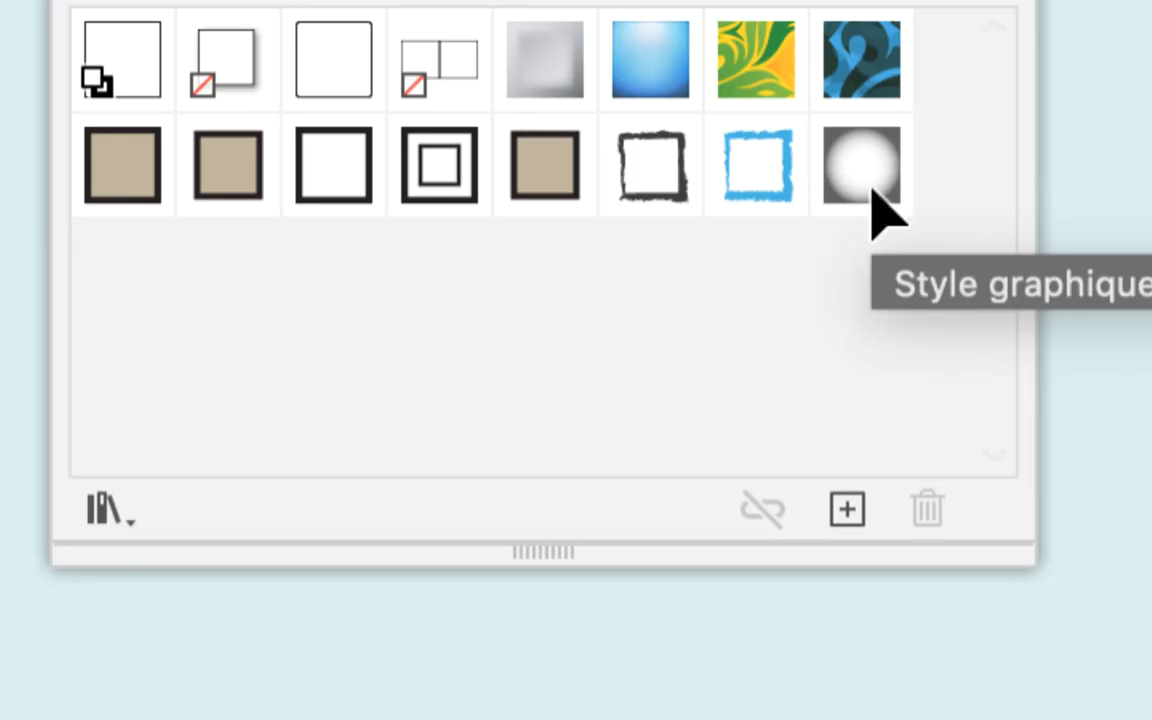
left_click(872, 189)
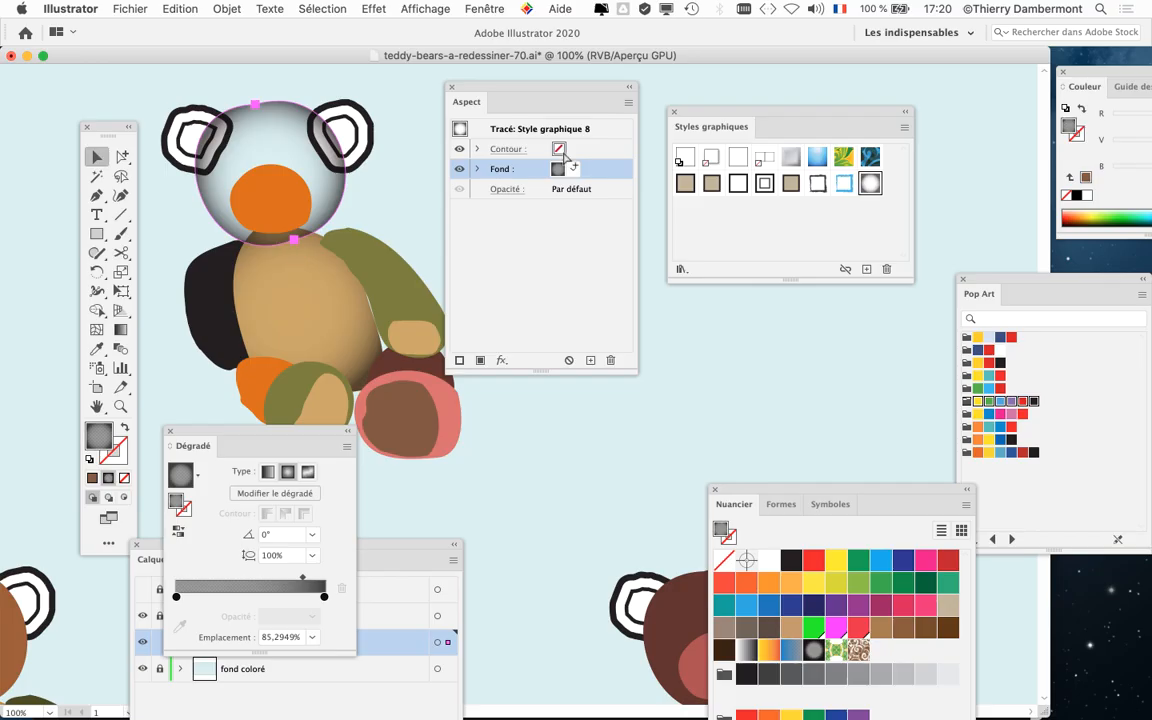
key("super+z")
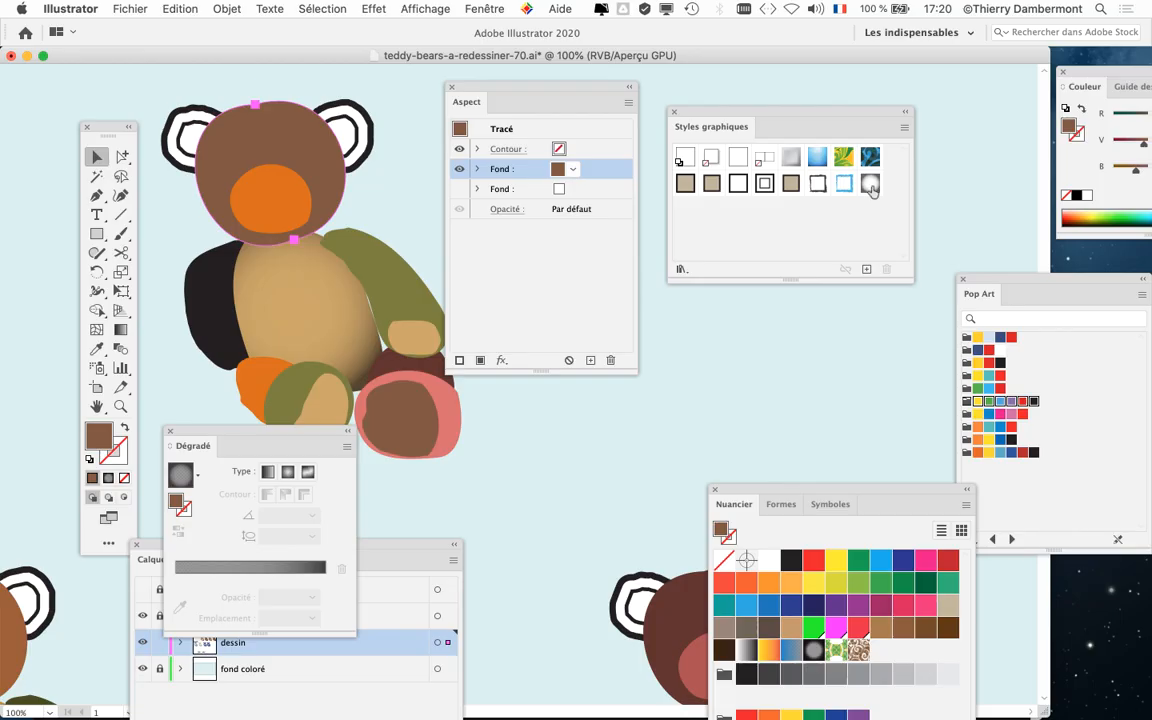
Step: Add the gradient graphic style to the head's existing appearance and place its gradient fill above the brown fill
left_click(871, 187)
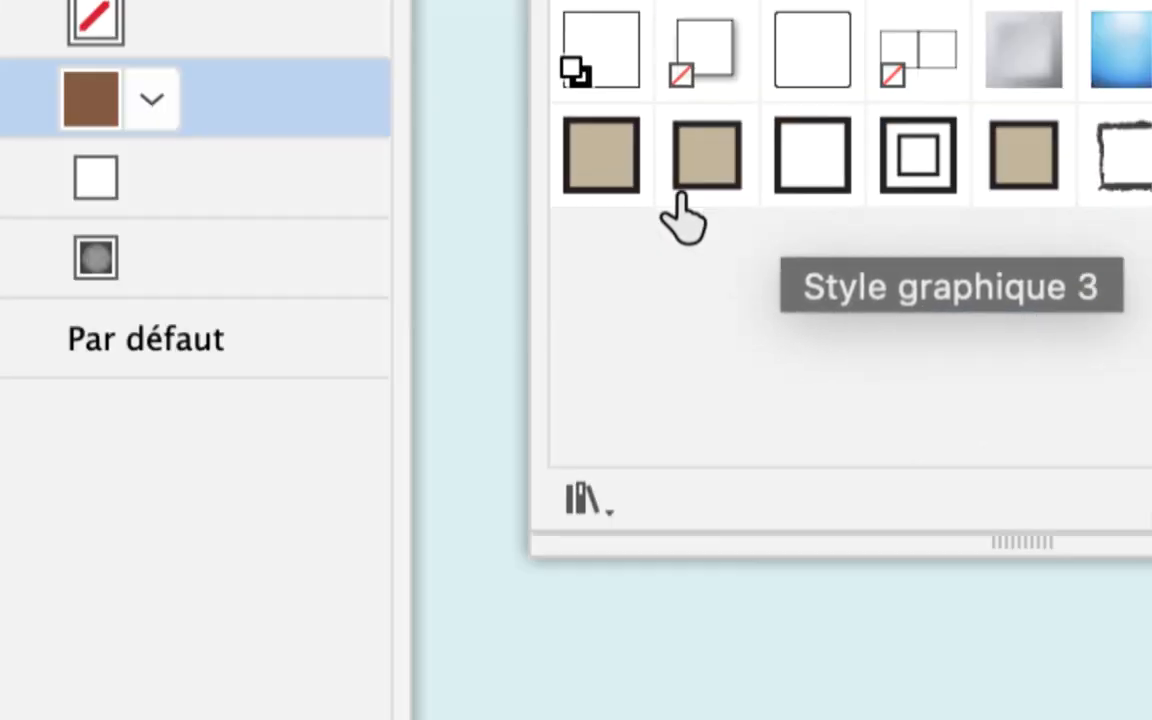
left_click(538, 226)
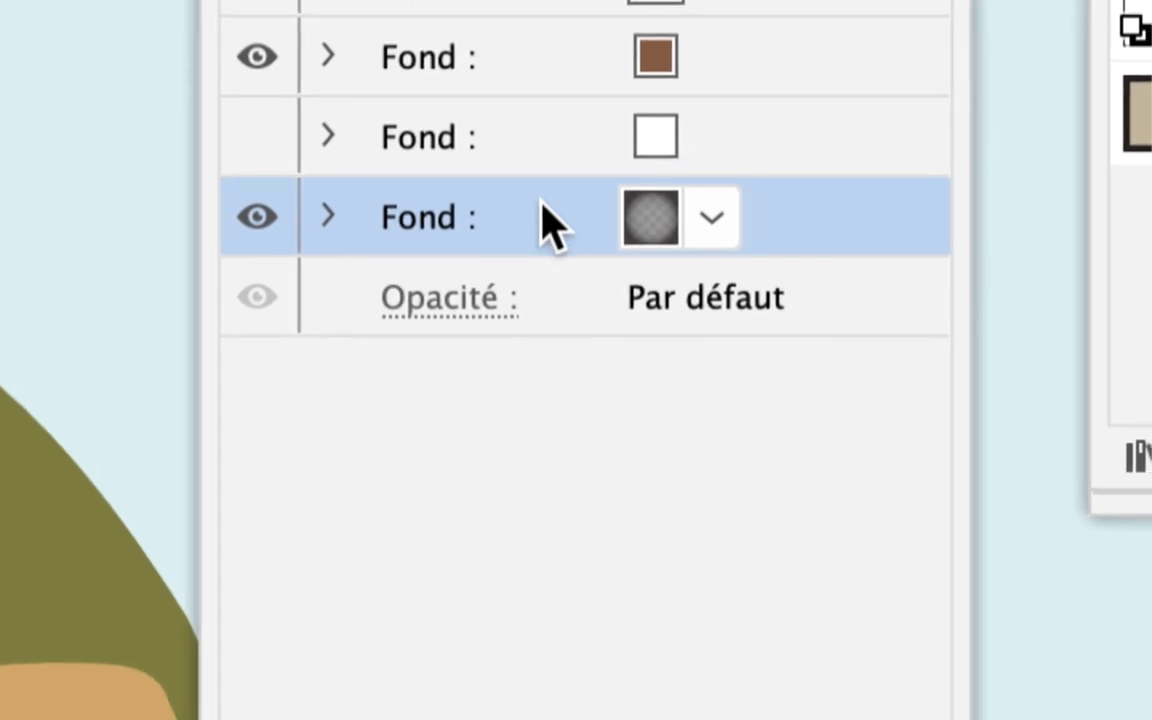
left_click_drag(542, 200, 542, 95)
left_click_drag(540, 177, 545, 185)
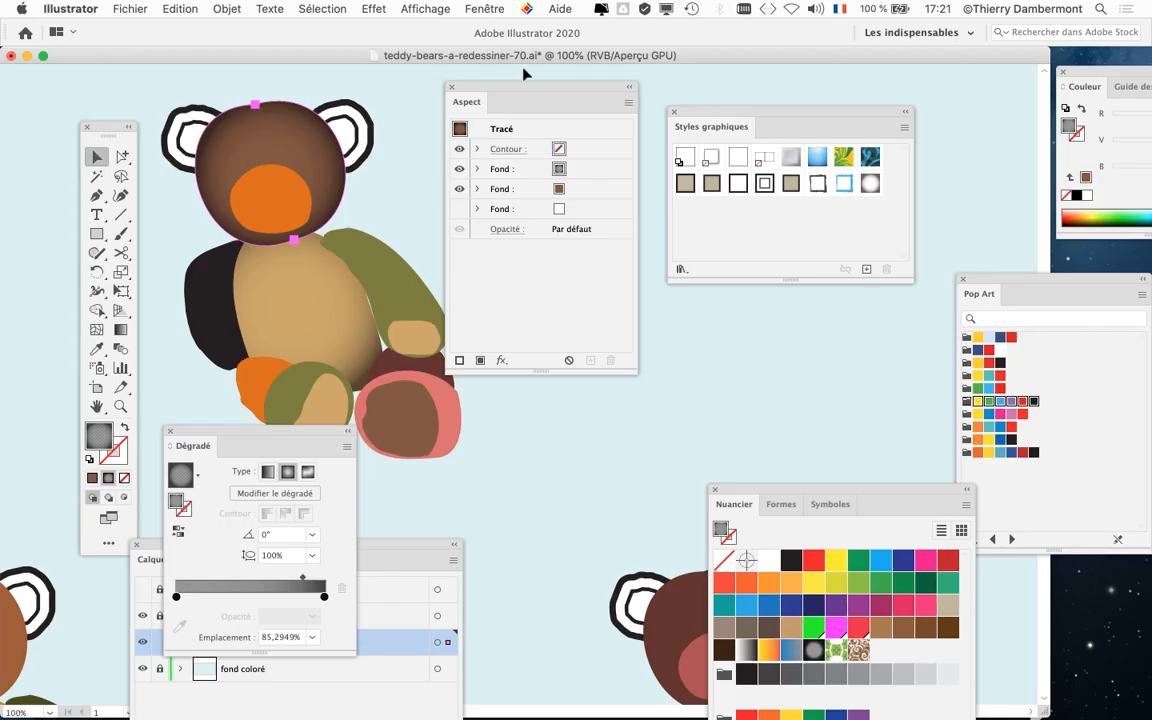
left_click_drag(773, 109, 958, 89)
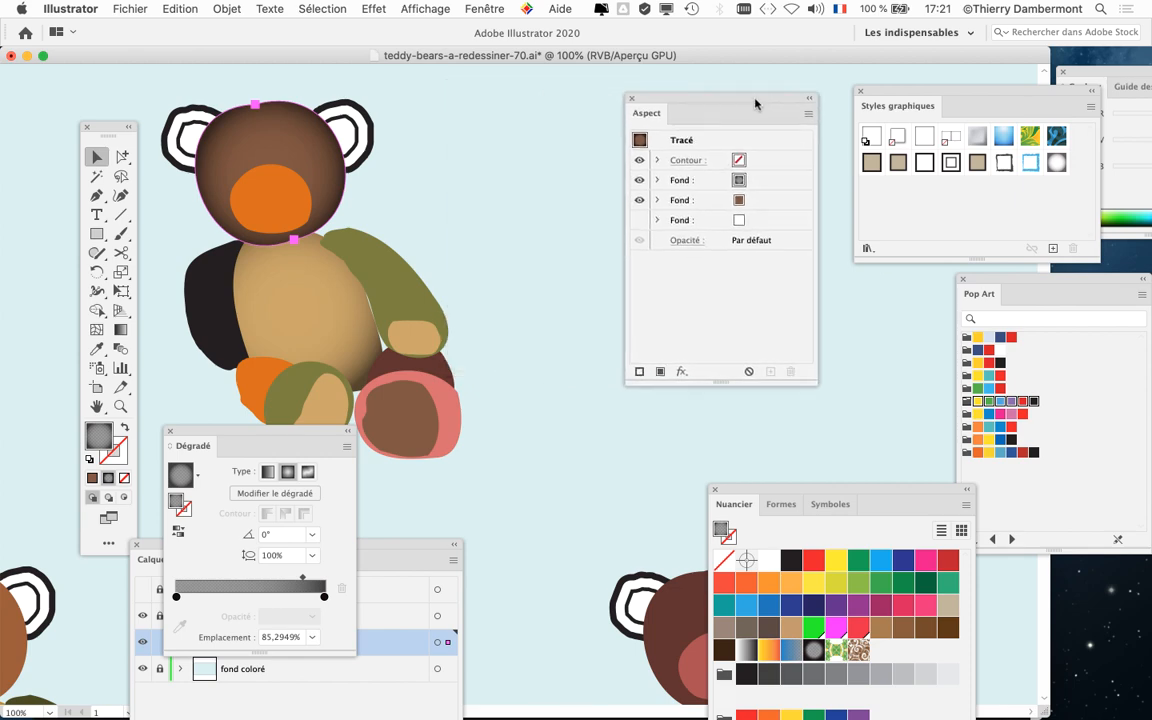